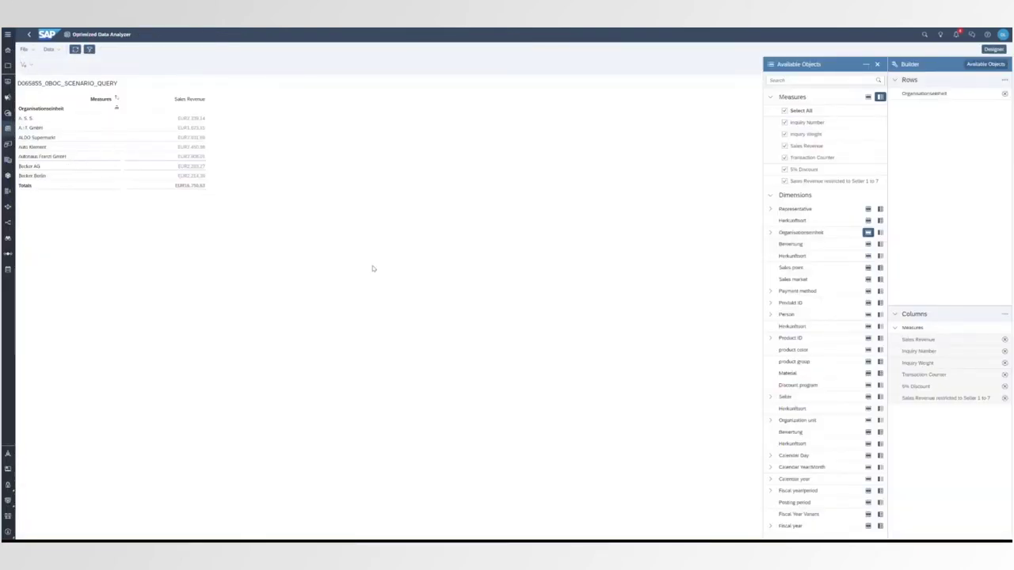
# Step: Search the available objects for "calen", add Calendar Year/Month to the columns, and clear the search
pyautogui.click(812, 82)
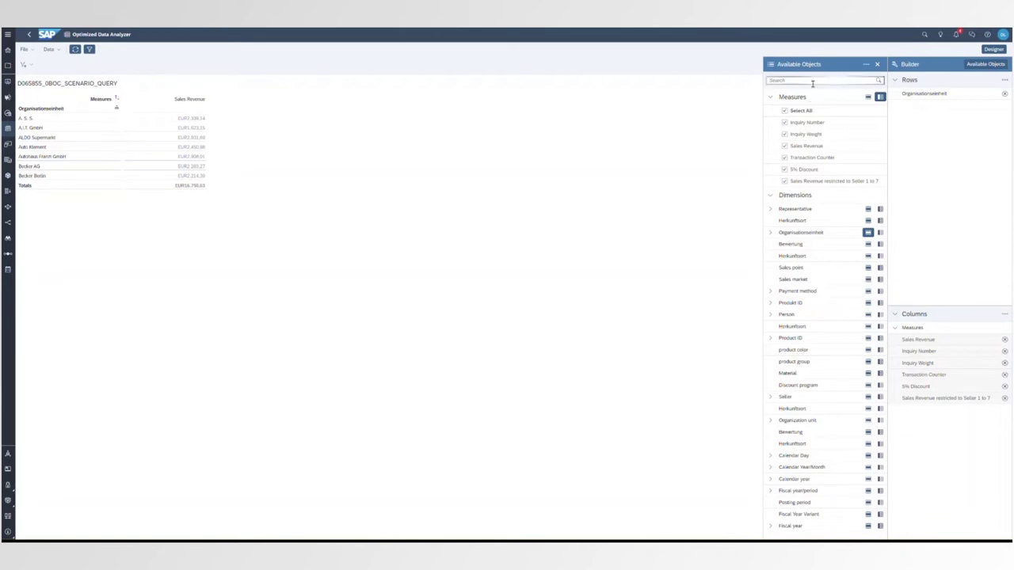
pyautogui.write('calen')
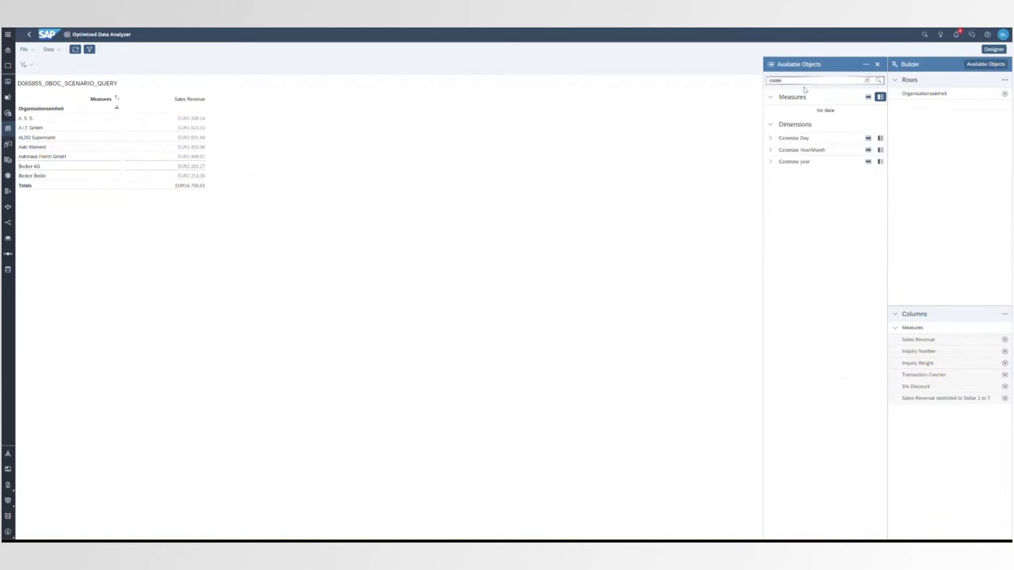
pyautogui.click(880, 150)
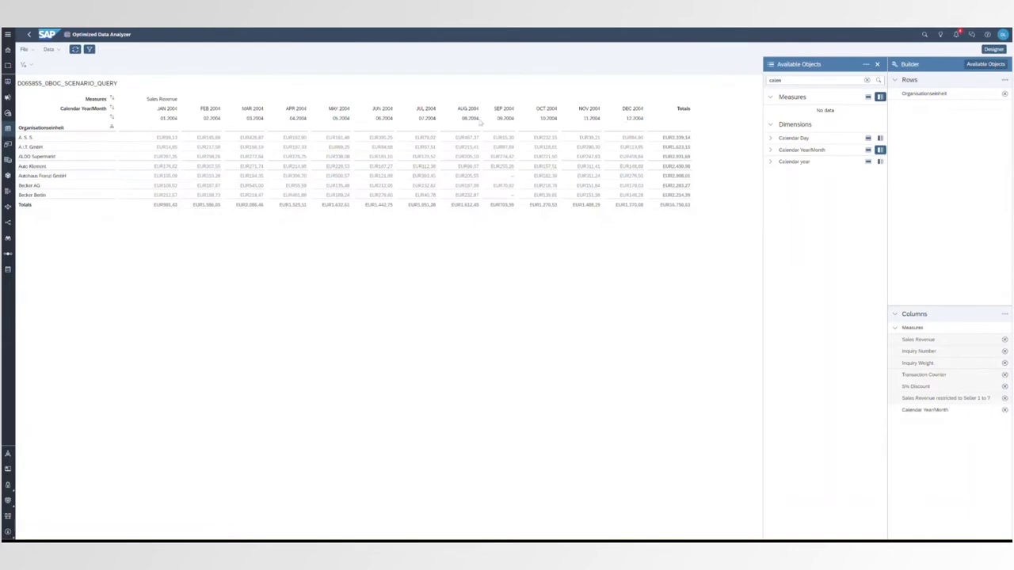
pyautogui.click(867, 81)
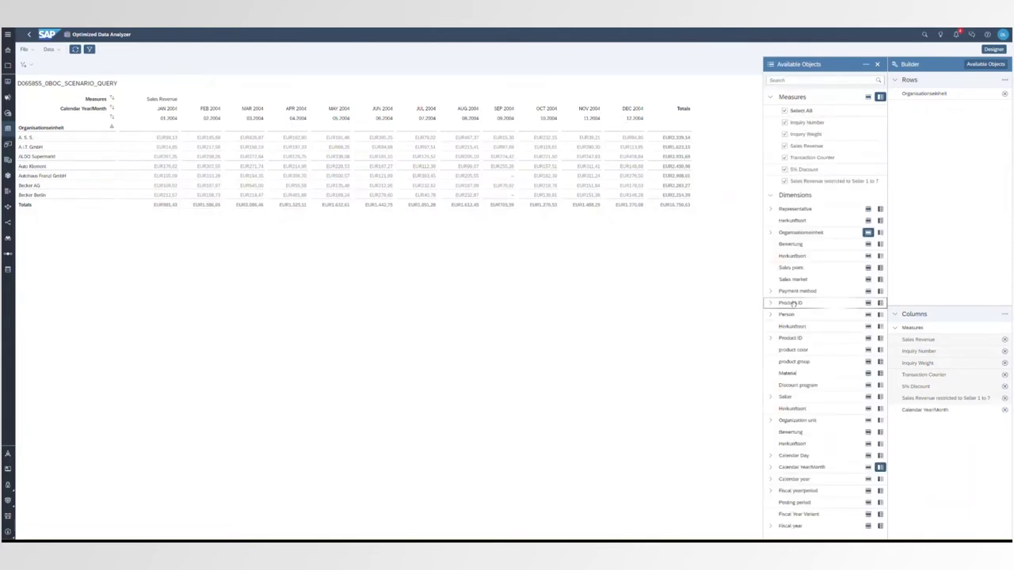
# Step: Add the Produkt ID dimension to the rows and place it ahead of Organisationseinheit
pyautogui.moveTo(792, 303); pyautogui.dragTo(940, 171)
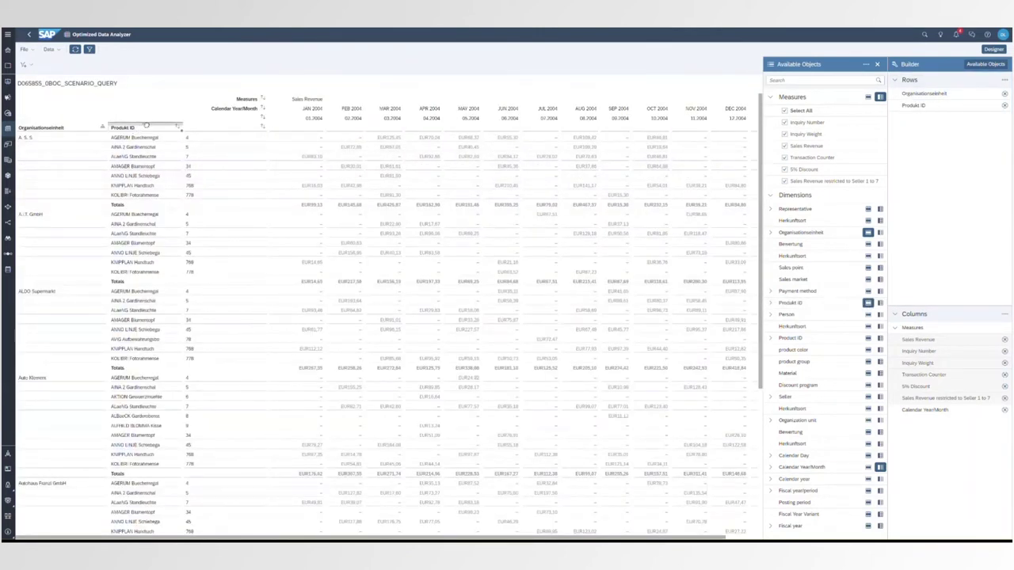
pyautogui.moveTo(146, 125); pyautogui.dragTo(17, 126)
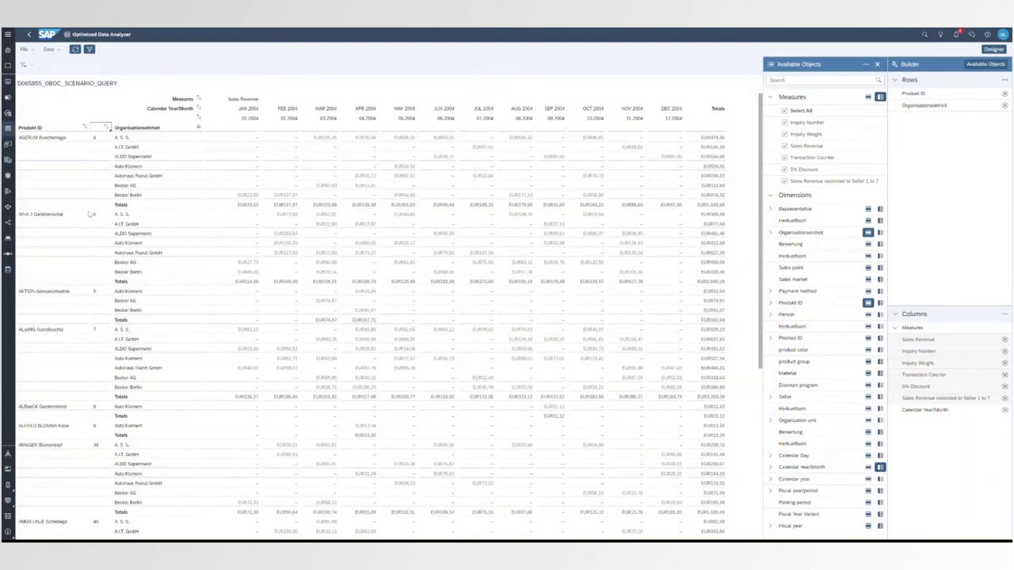
# Step: Sort the Produkt ID dimension in descending order and include its Material attribute
pyautogui.click(87, 129)
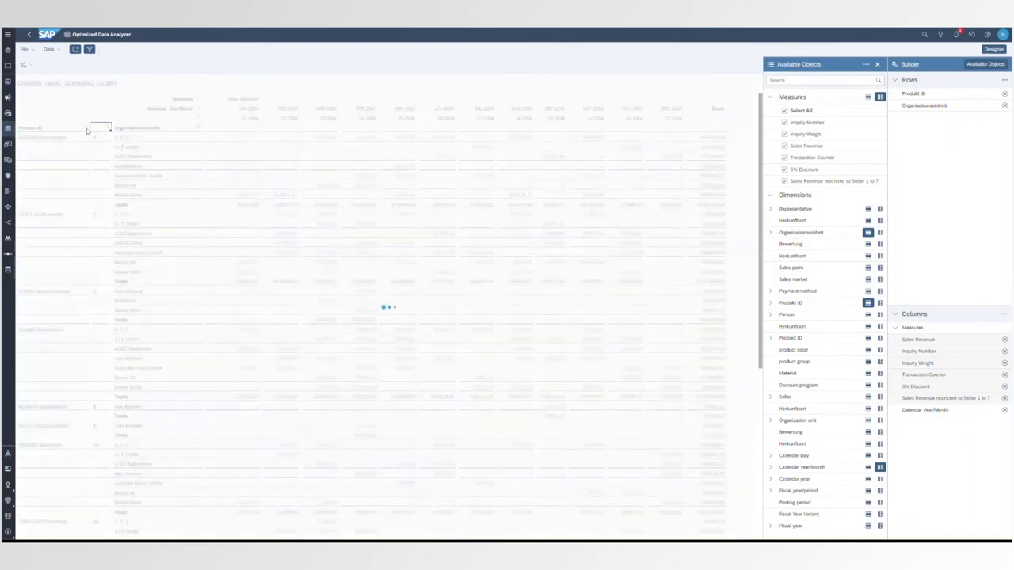
pyautogui.click(88, 130)
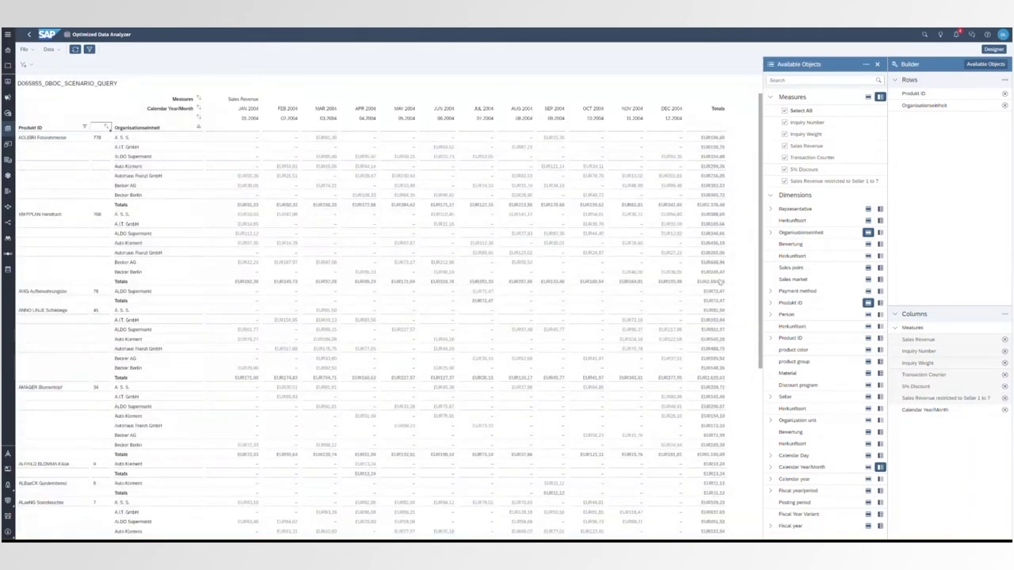
pyautogui.click(770, 303)
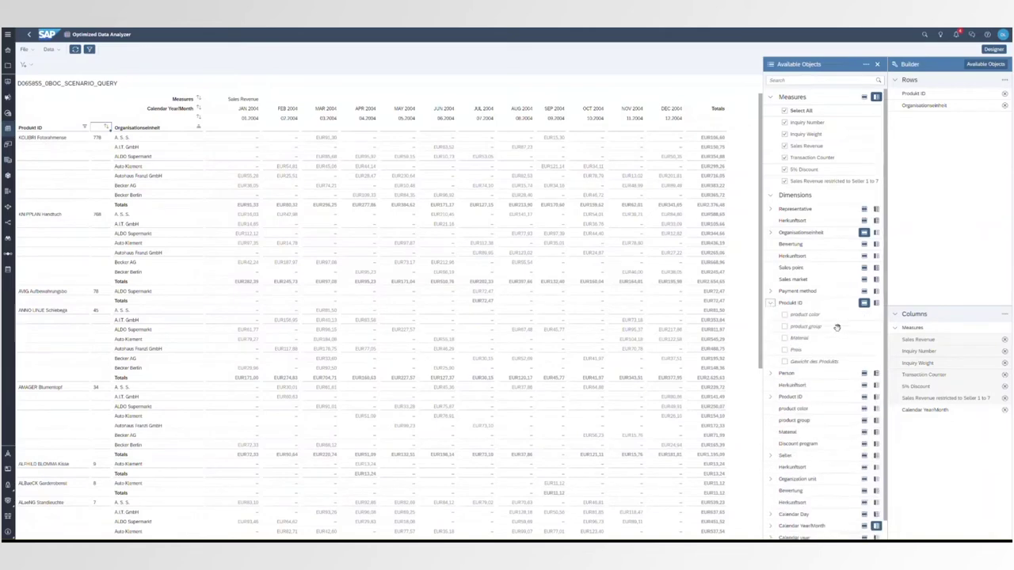
pyautogui.click(785, 339)
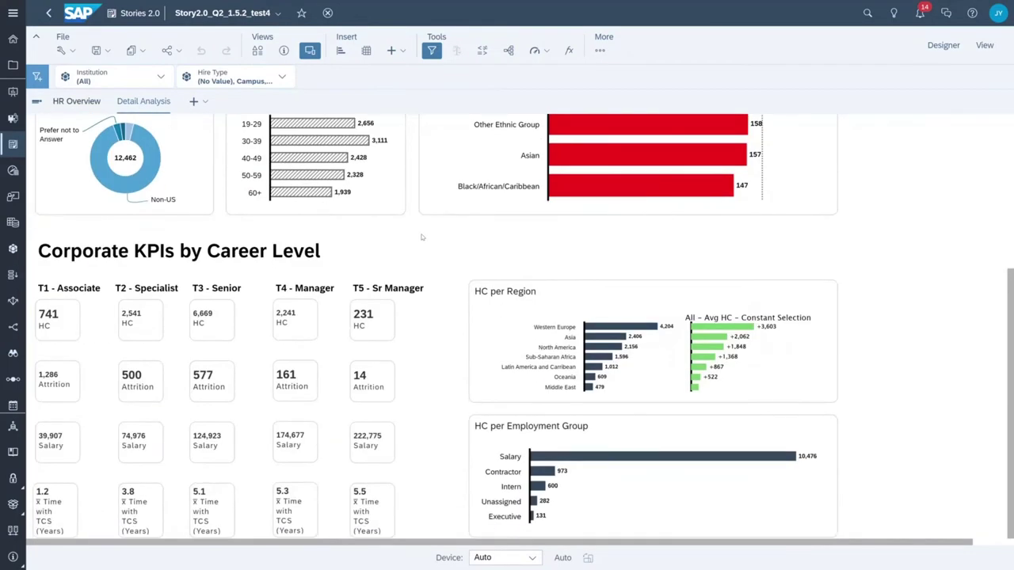
# Step: Apply the first Demo_Dark theme to the story from the Detail Analysis page
pyautogui.click(600, 50)
pyautogui.moveTo(637, 165)
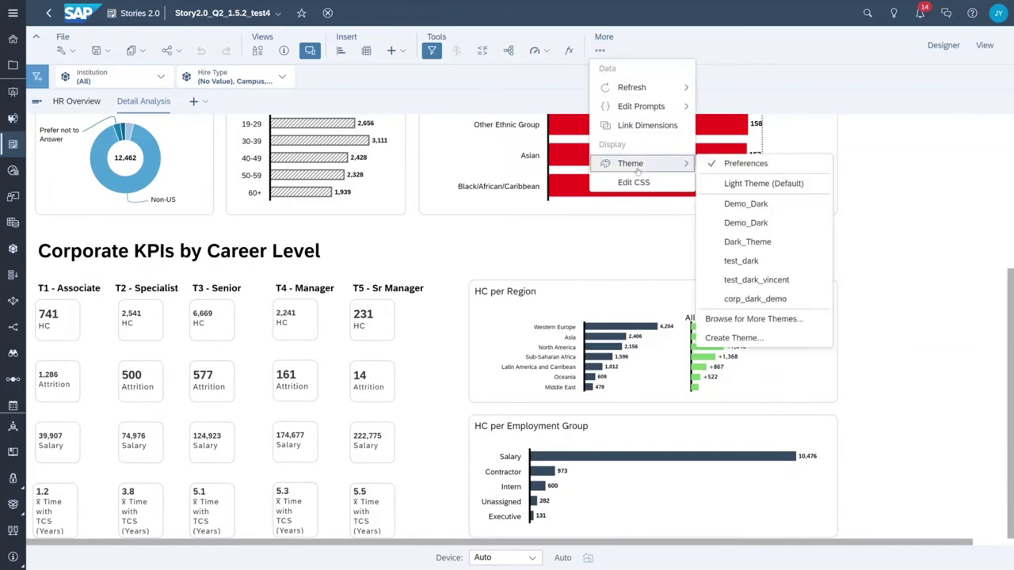
pyautogui.click(742, 209)
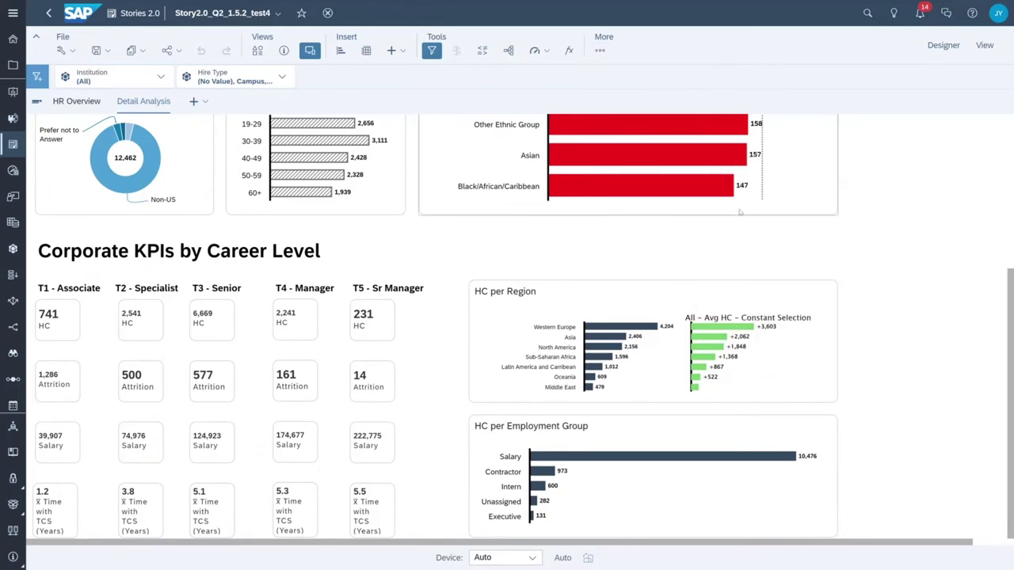
pyautogui.scroll(3, 491, 237)
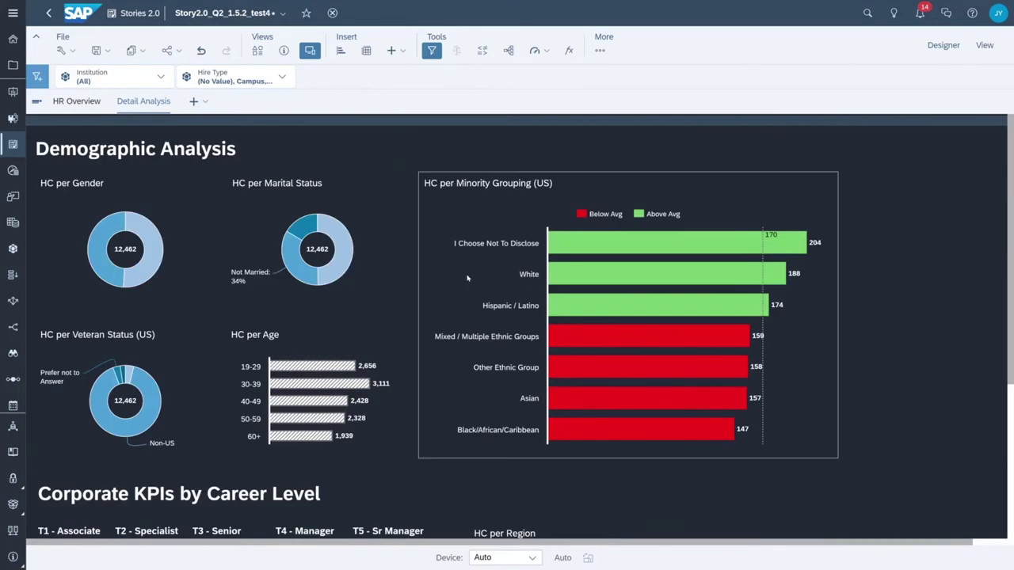
# Step: Distribute the five HC cards under Corporate KPIs by Career Level, T1 to T5, horizontally
pyautogui.scroll(-3, 446, 328)
pyautogui.click(74, 319)
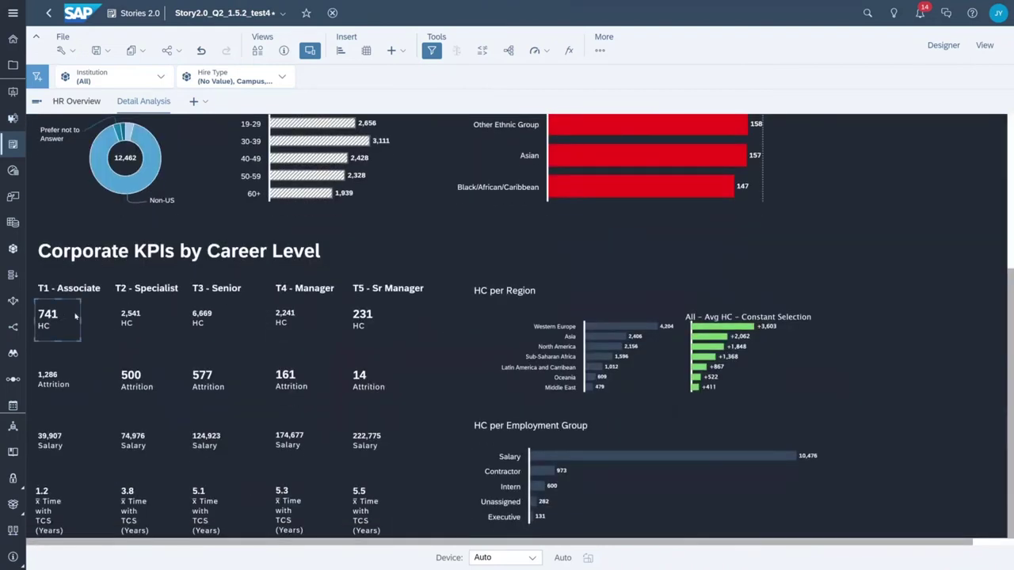
pyautogui.keyDown('ctrl'); pyautogui.click(141, 317); pyautogui.keyUp('ctrl')
pyautogui.keyDown('ctrl'); pyautogui.click(212, 317); pyautogui.keyUp('ctrl')
pyautogui.keyDown('ctrl'); pyautogui.click(301, 321); pyautogui.keyUp('ctrl')
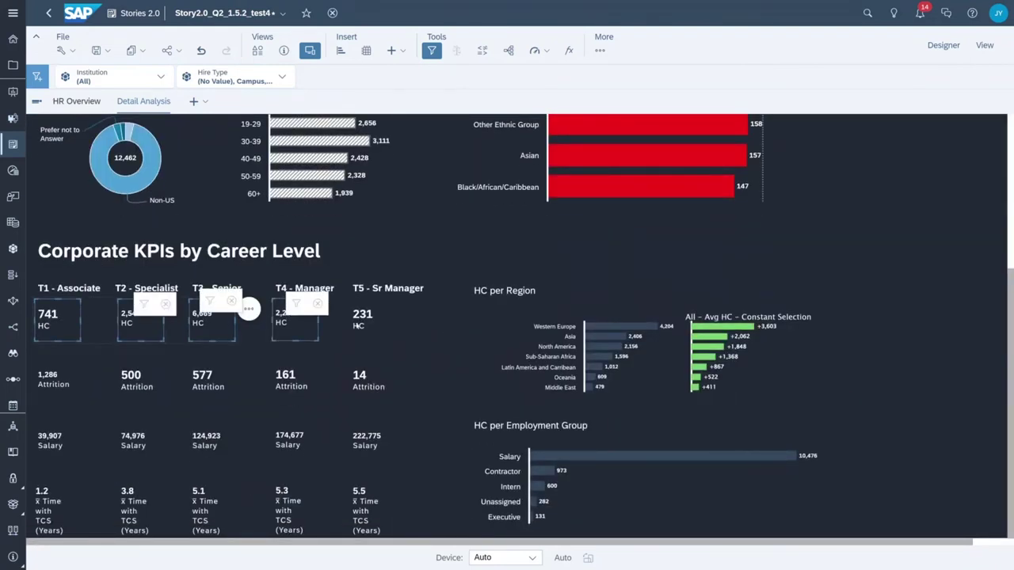
pyautogui.keyDown('ctrl'); pyautogui.click(374, 325); pyautogui.keyUp('ctrl')
pyautogui.click(409, 308)
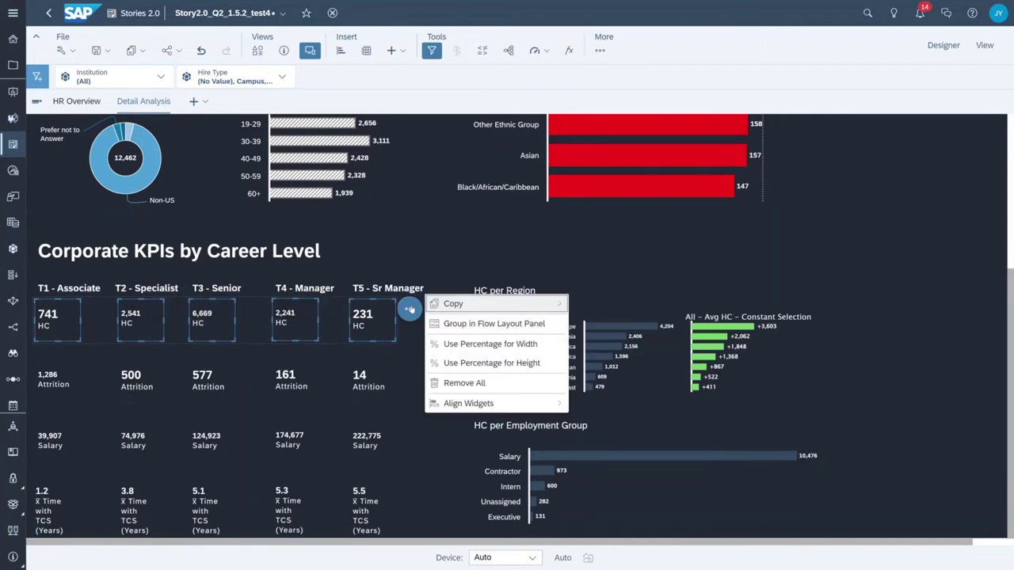
pyautogui.moveTo(474, 403)
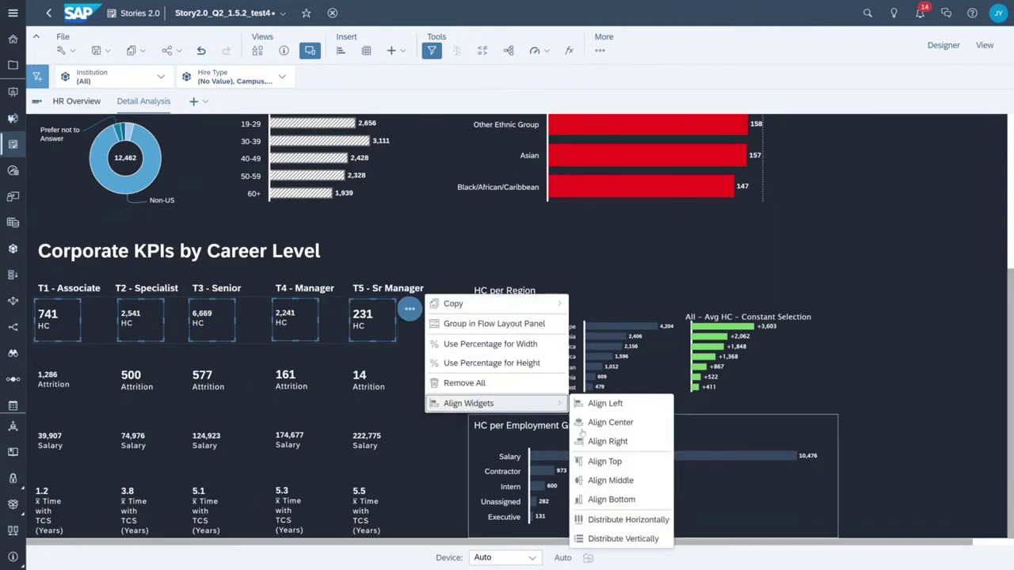
pyautogui.click(600, 517)
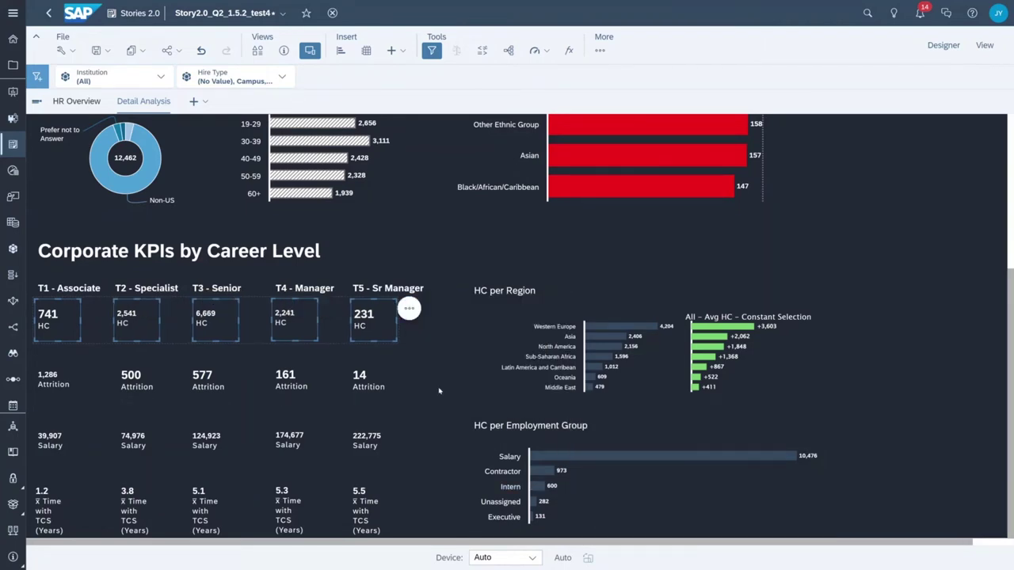
# Step: Preview the HR Overview page in the iPad device layout
pyautogui.scroll(3, 439, 390)
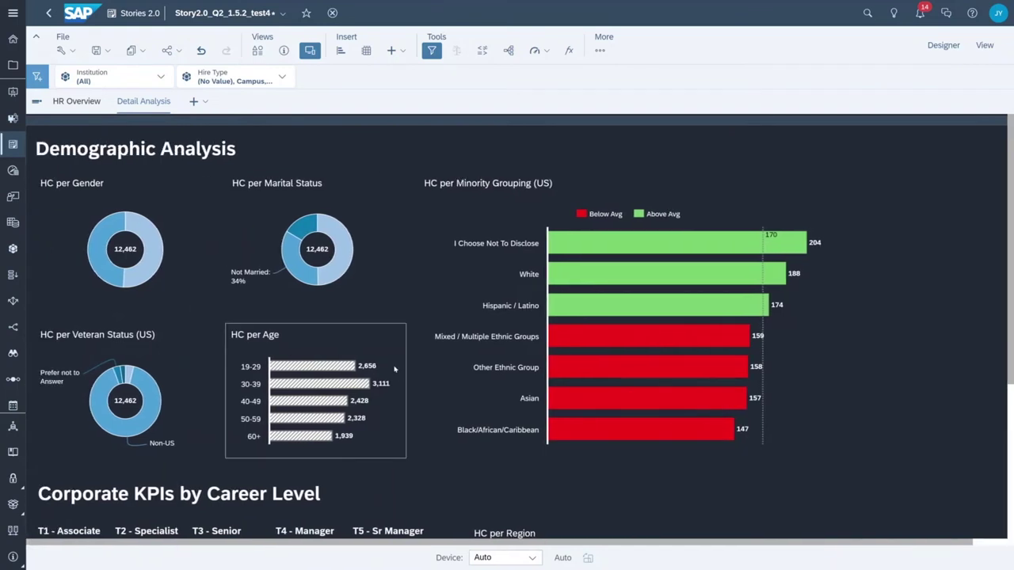
pyautogui.click(76, 102)
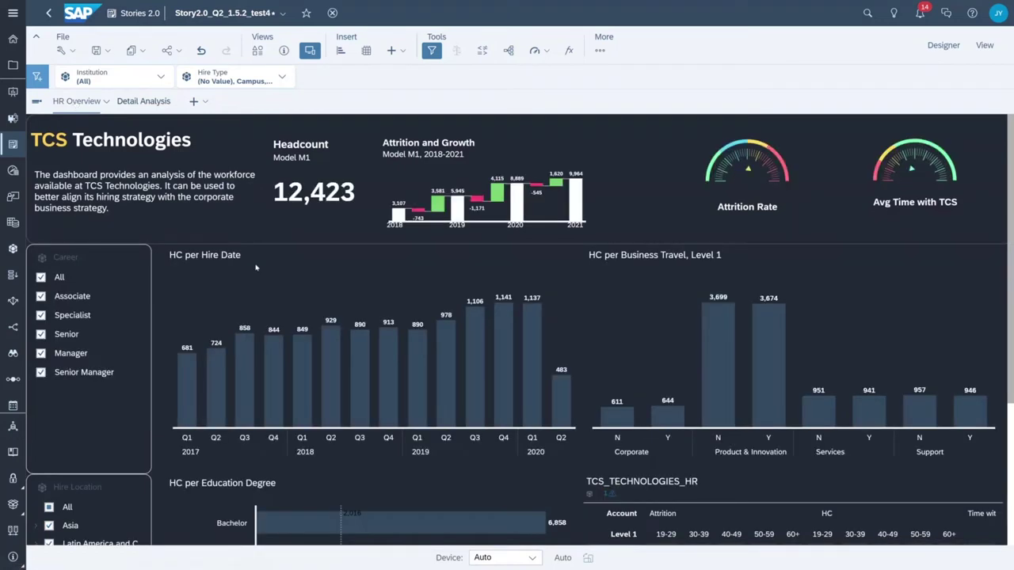
pyautogui.click(535, 558)
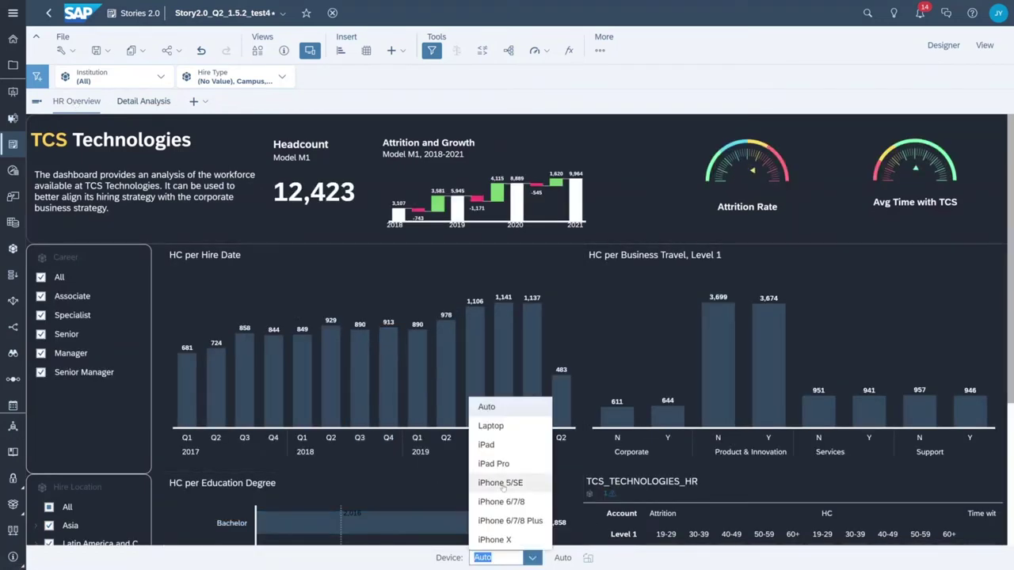
pyautogui.click(486, 445)
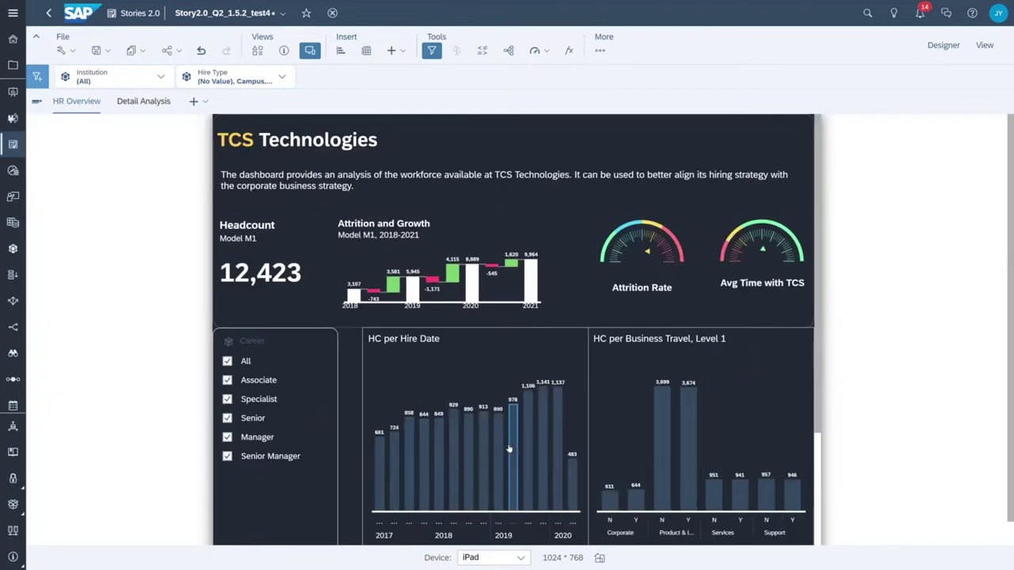
# Step: Preview the HR Overview page from end to end in the iPhone X layout, and return the device setting to Auto
pyautogui.click(520, 557)
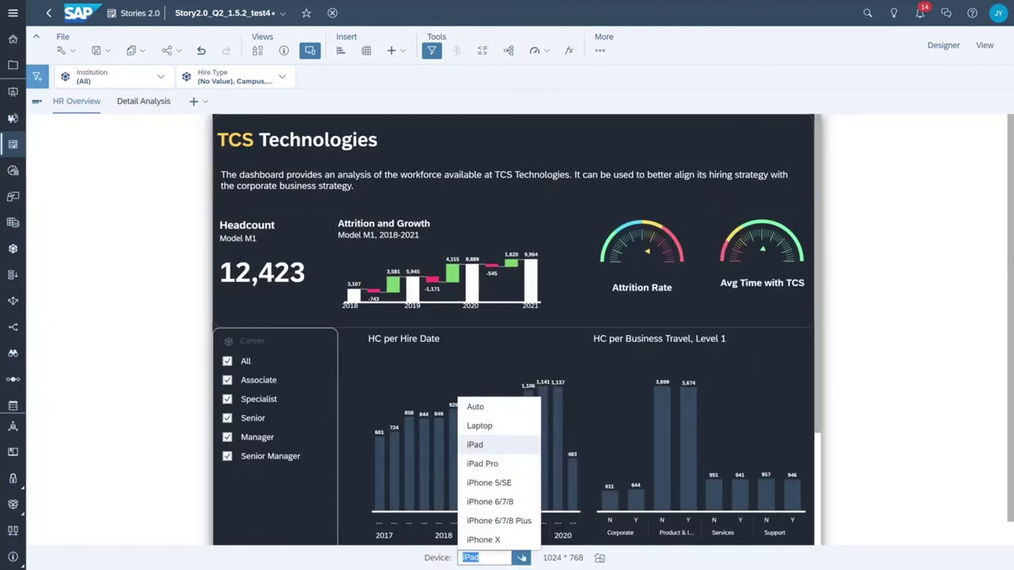
pyautogui.click(483, 539)
pyautogui.scroll(-10, 522, 398)
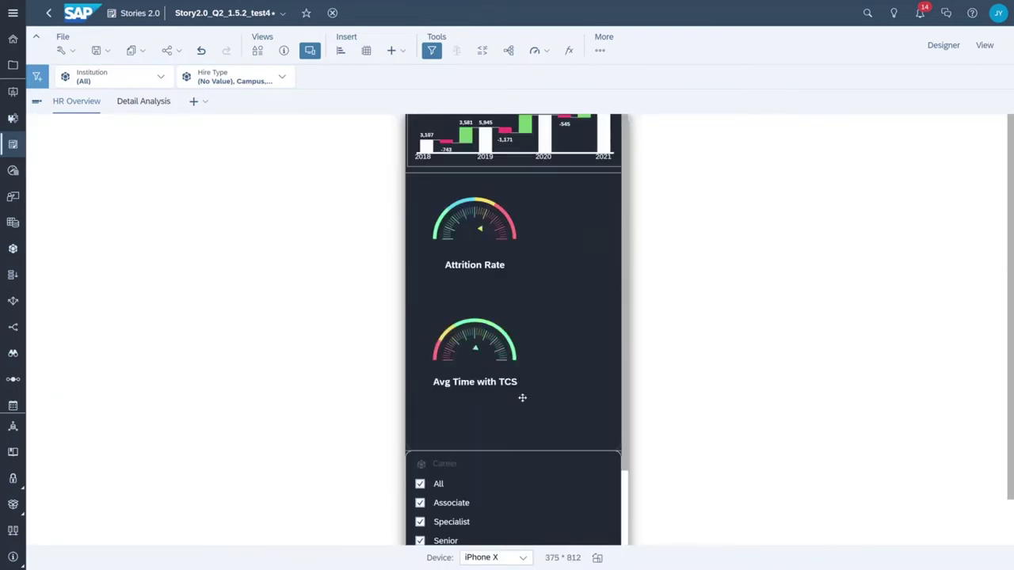
pyautogui.scroll(8, 522, 400)
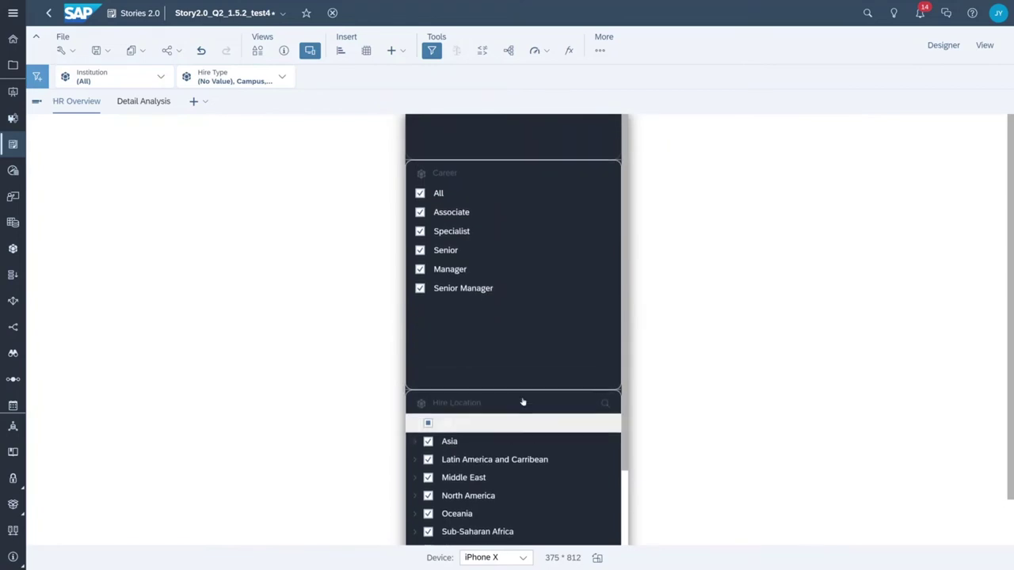
pyautogui.scroll(5, 523, 400)
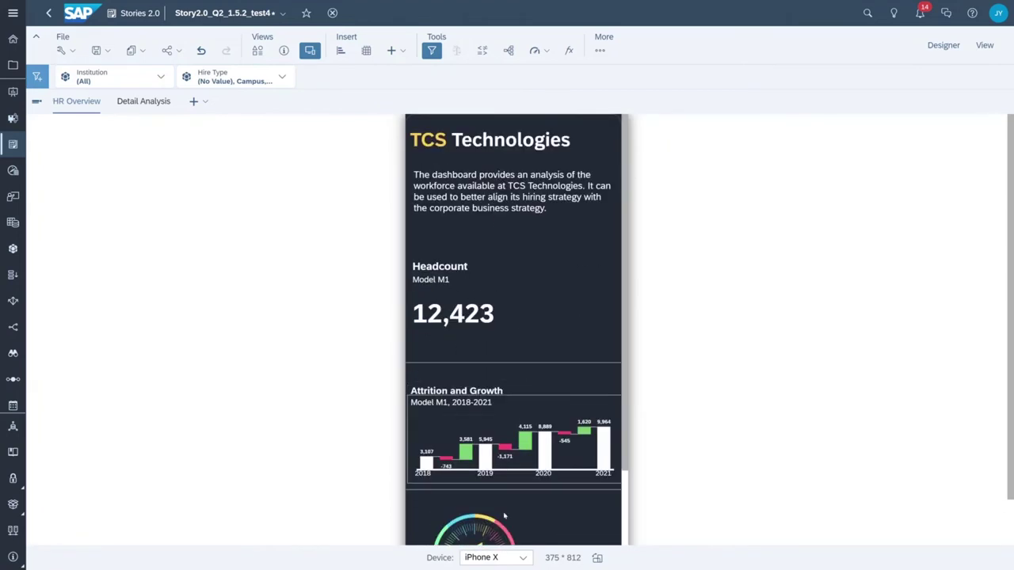
pyautogui.click(493, 558)
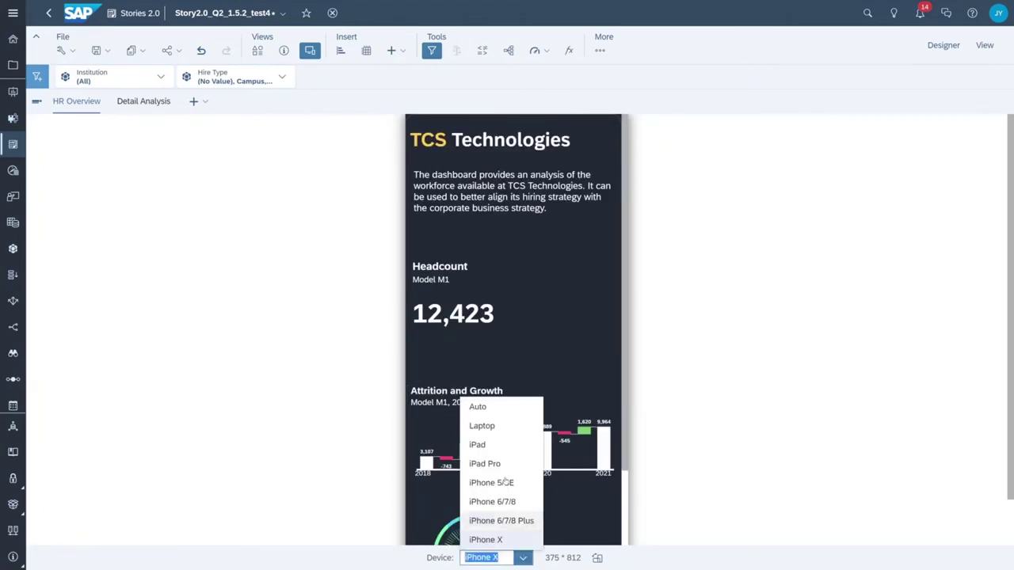
pyautogui.click(492, 410)
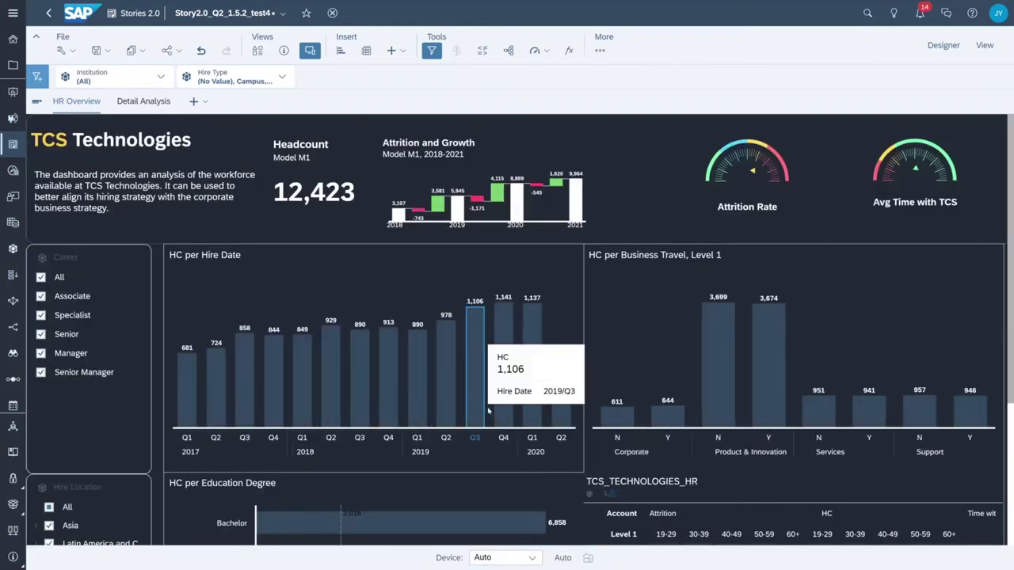
# Step: Show the story outline, expand HR_Overview, and open the onResultChanged script of the GuageBackground chart in Panel_3
pyautogui.click(258, 51)
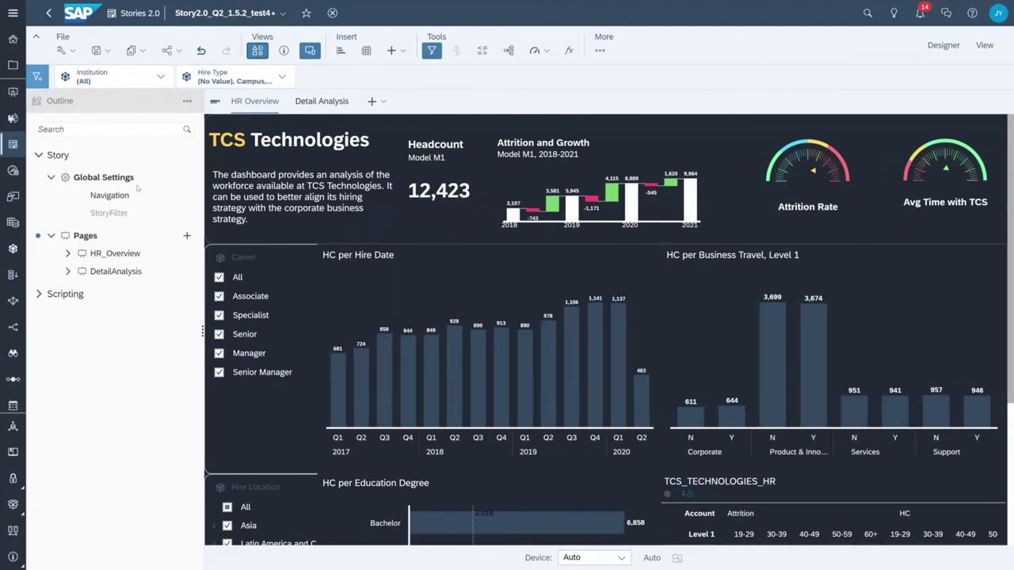
pyautogui.click(67, 253)
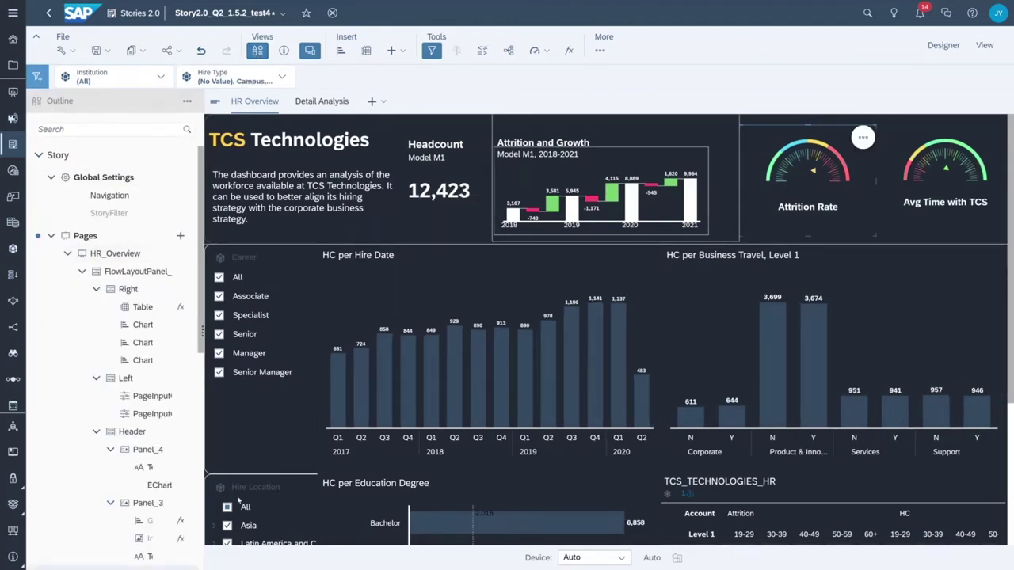
pyautogui.click(181, 521)
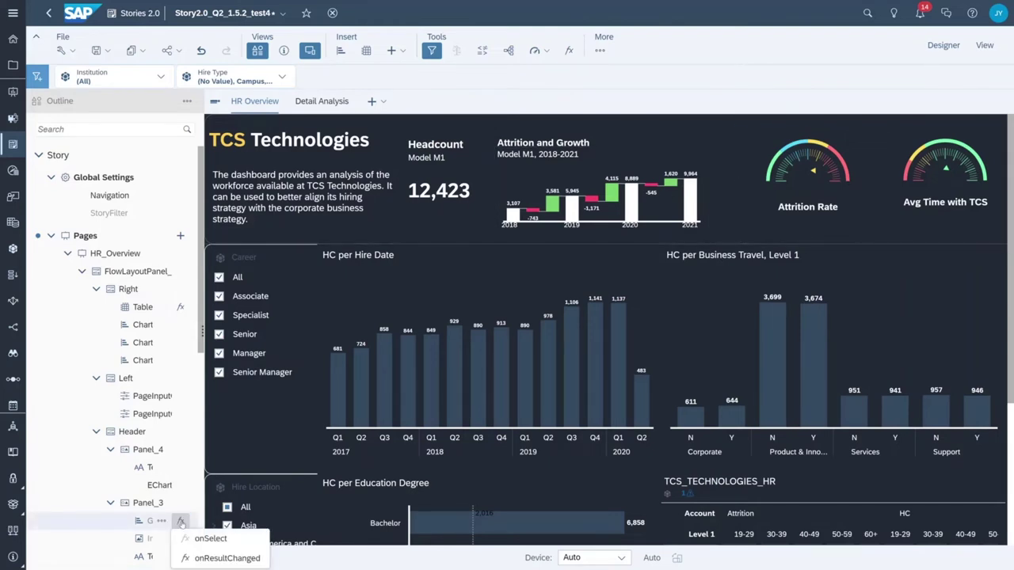
pyautogui.click(223, 558)
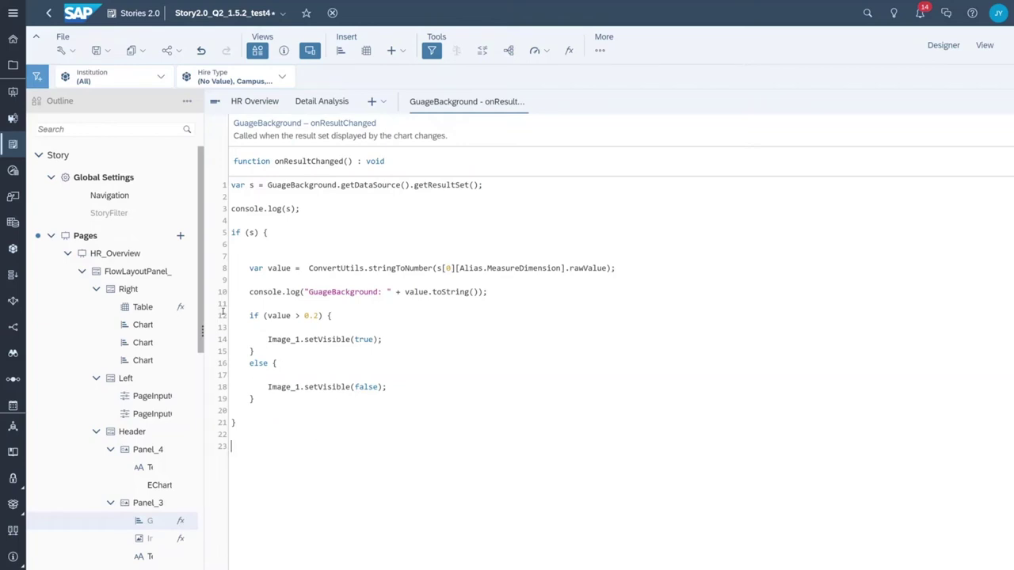
# Step: Save the story and switch it from editing to view mode
pyautogui.click(96, 52)
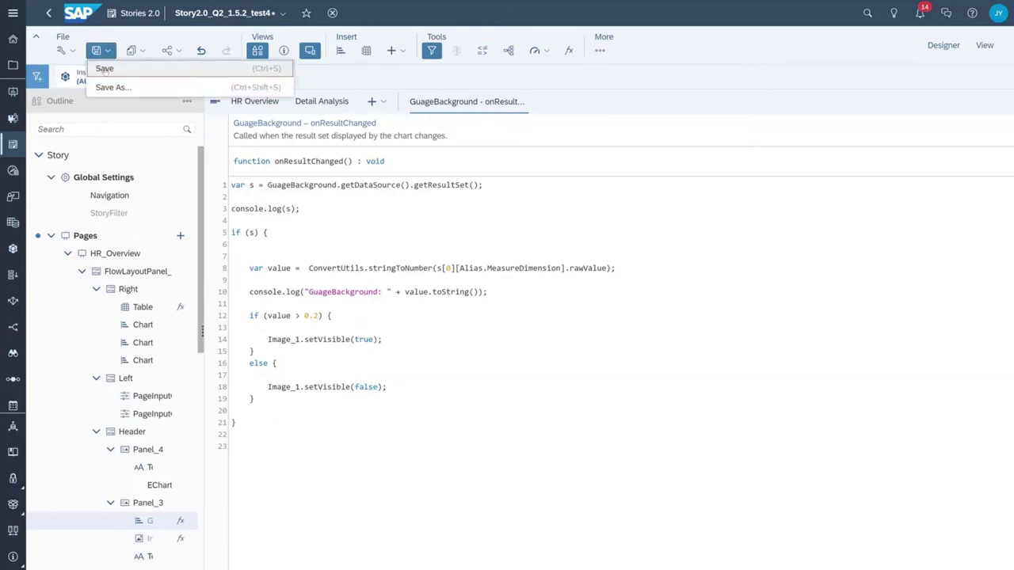
pyautogui.click(105, 70)
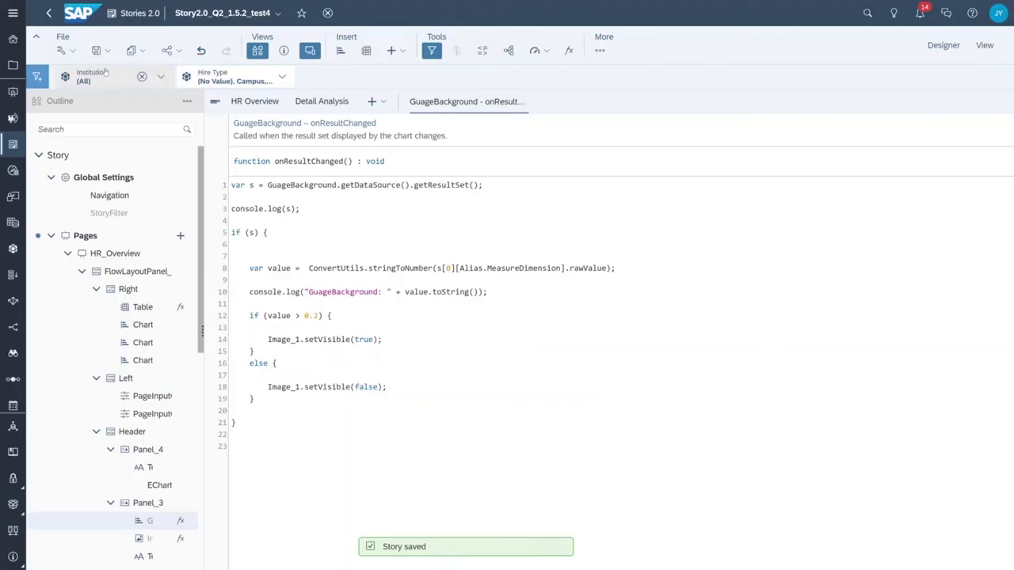
pyautogui.click(984, 48)
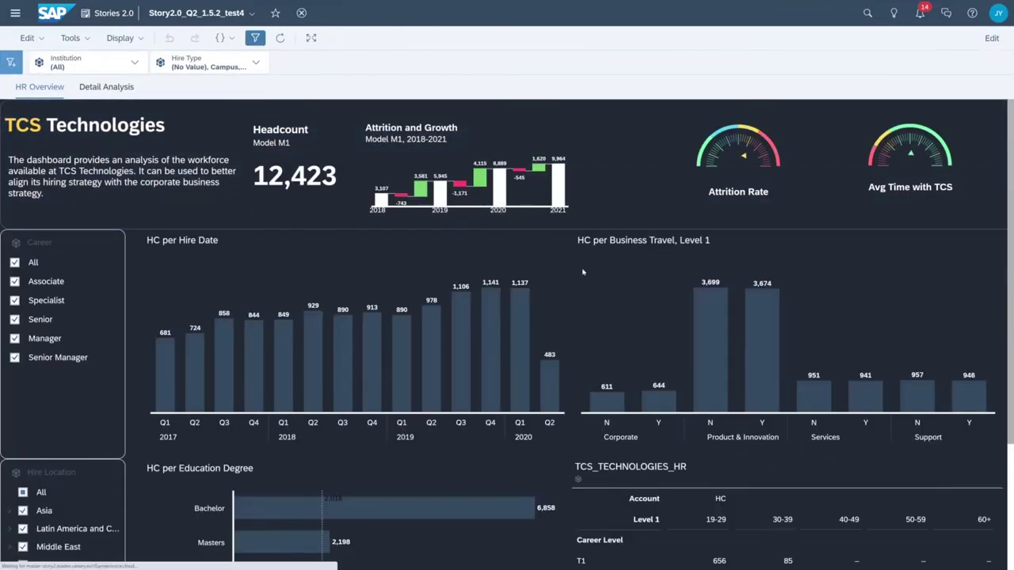
# Step: Look through the HR Overview and Detail Analysis pages of the story in view mode, and return to HR Overview
pyautogui.scroll(-2, 578, 272)
pyautogui.scroll(2, 578, 276)
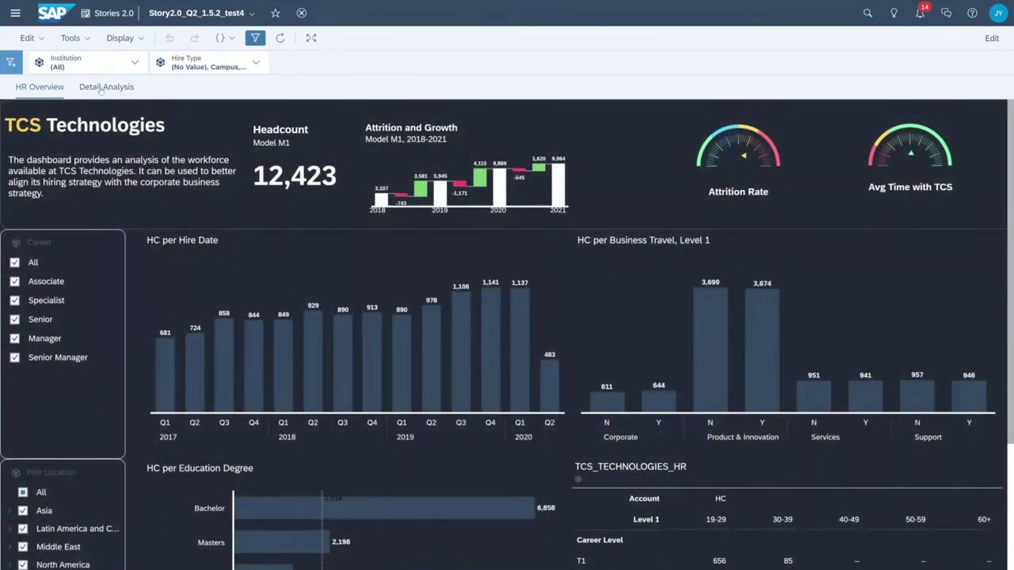
pyautogui.click(100, 88)
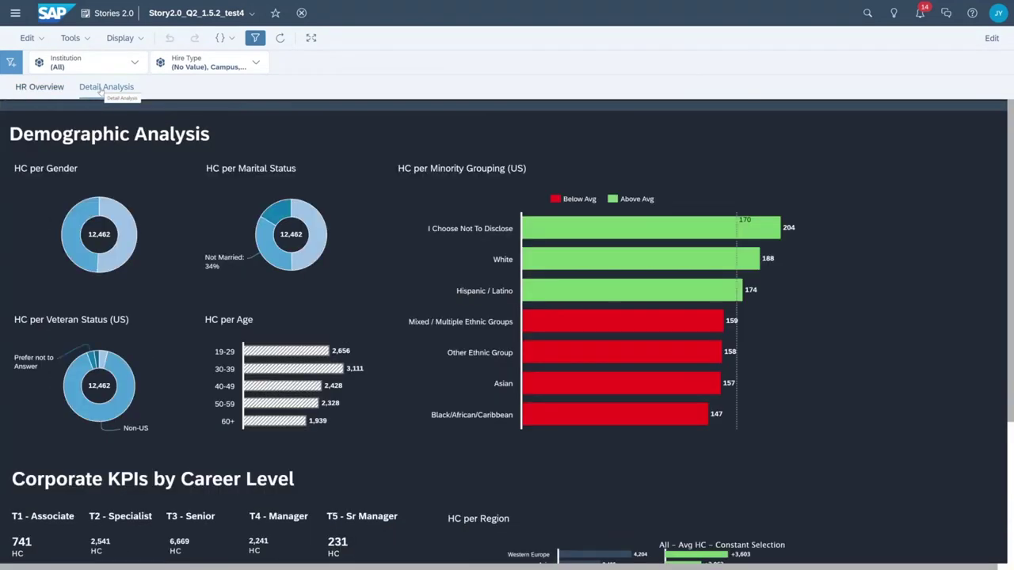
pyautogui.scroll(-3, 378, 450)
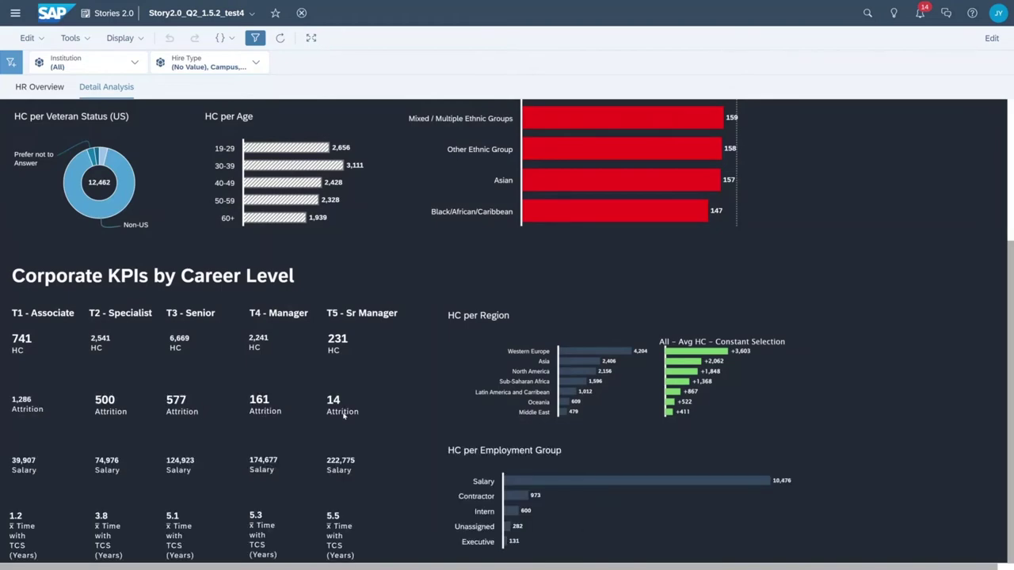
pyautogui.scroll(3, 343, 425)
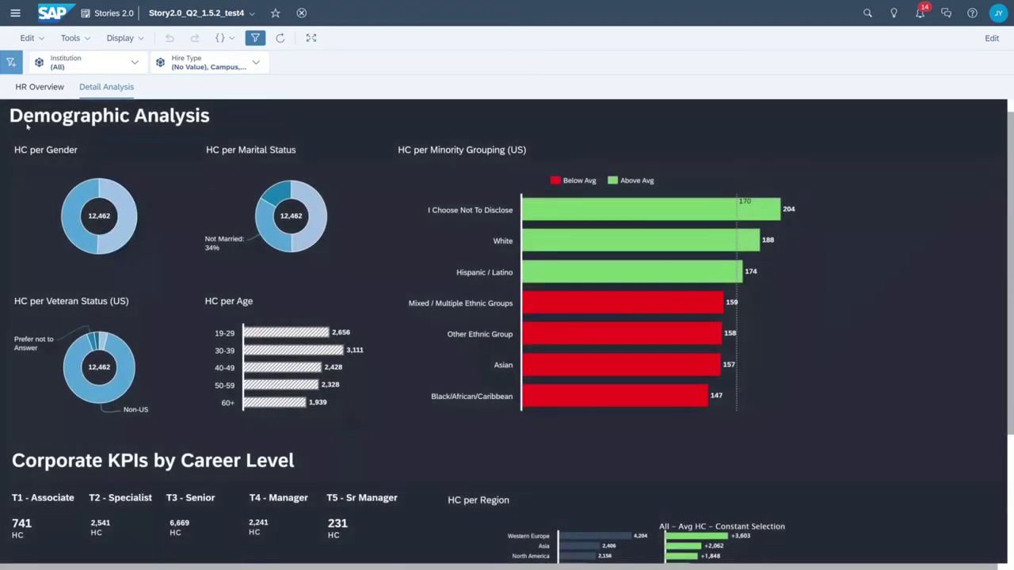
pyautogui.click(35, 89)
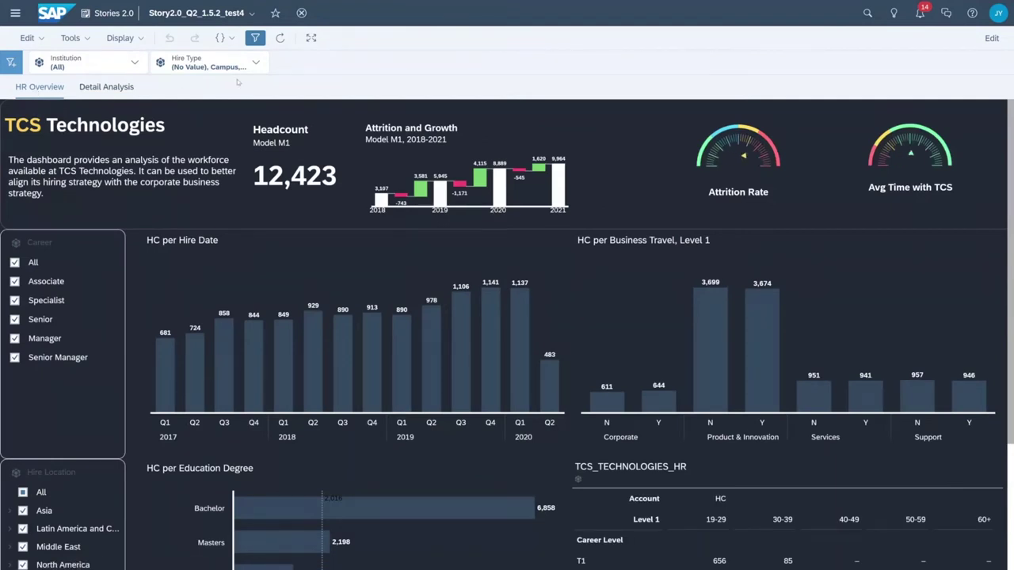
# Step: Exclude (No Value) from the Hire Type story filter and close its value list
pyautogui.click(206, 63)
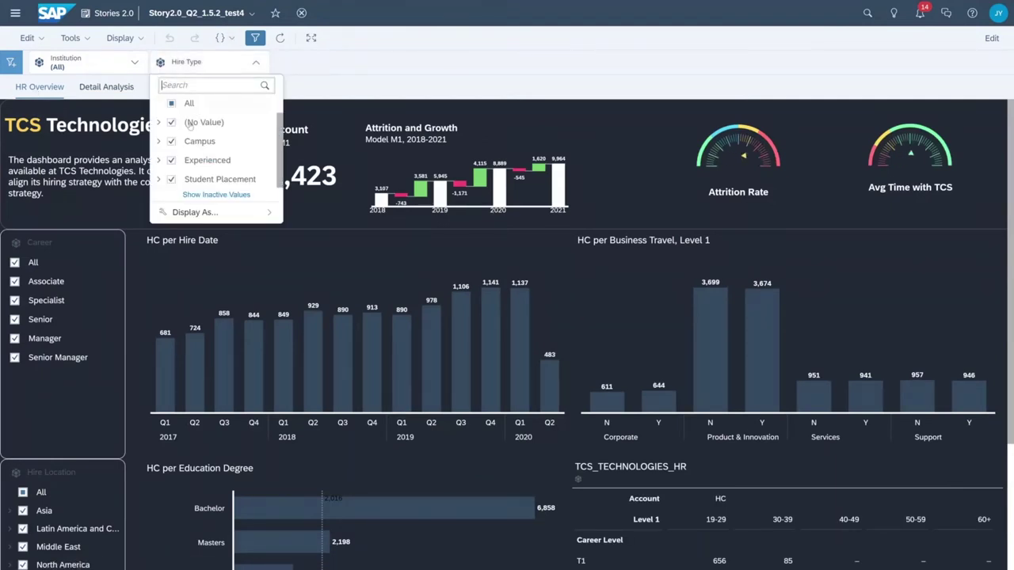
pyautogui.click(171, 122)
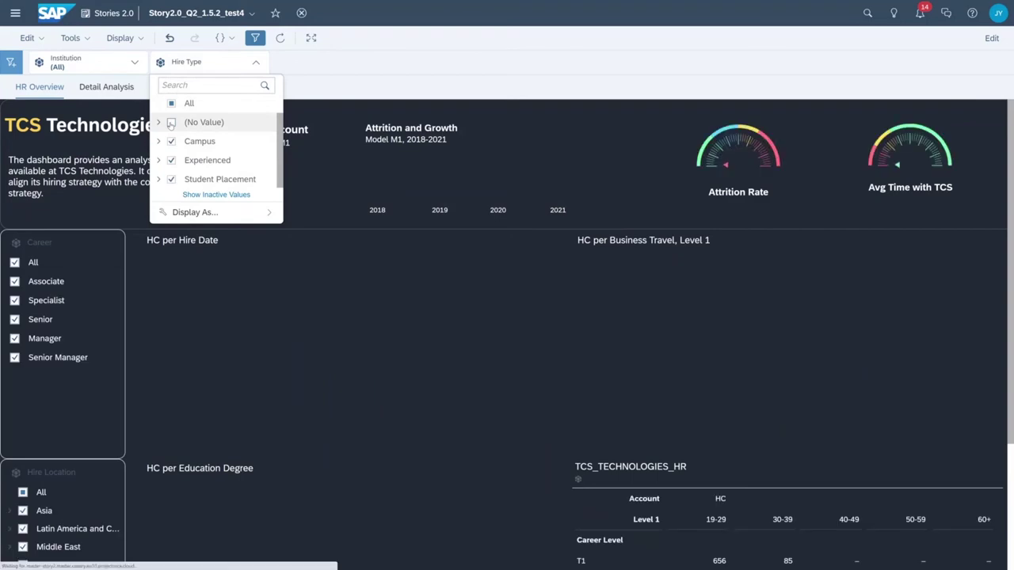
pyautogui.click(776, 199)
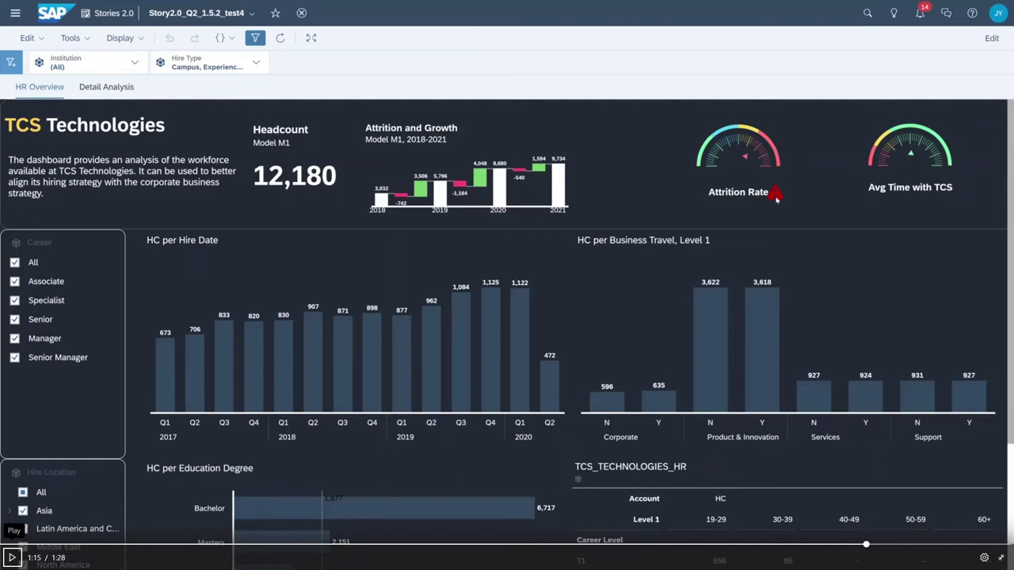
# Step: Add the Salary measure alongside HC in the TCS_TECHNOLOGIES_HR table, and return to the beginning of the HR Overview page
pyautogui.click(12, 558)
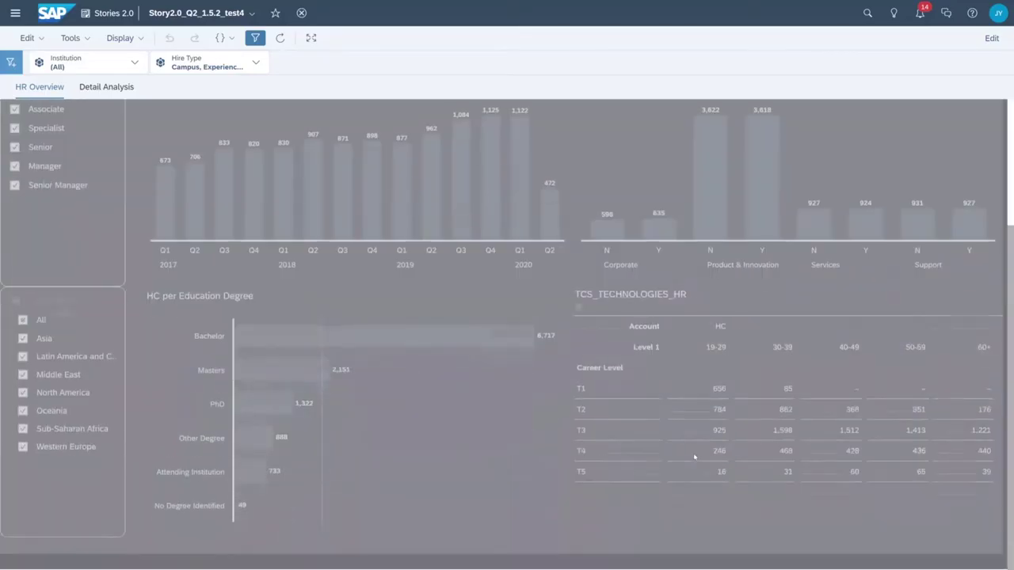
pyautogui.click(718, 410)
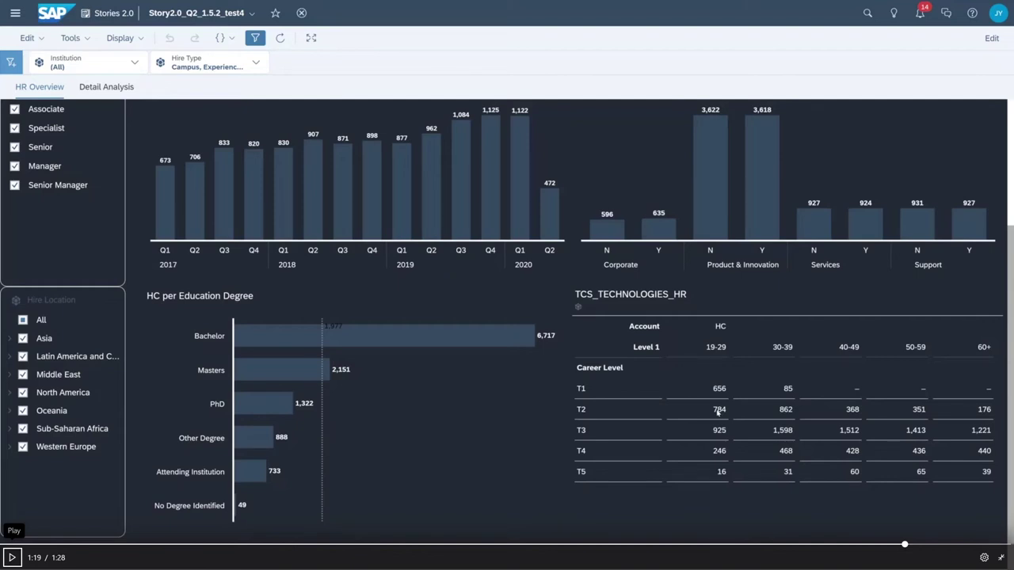
pyautogui.click(718, 410)
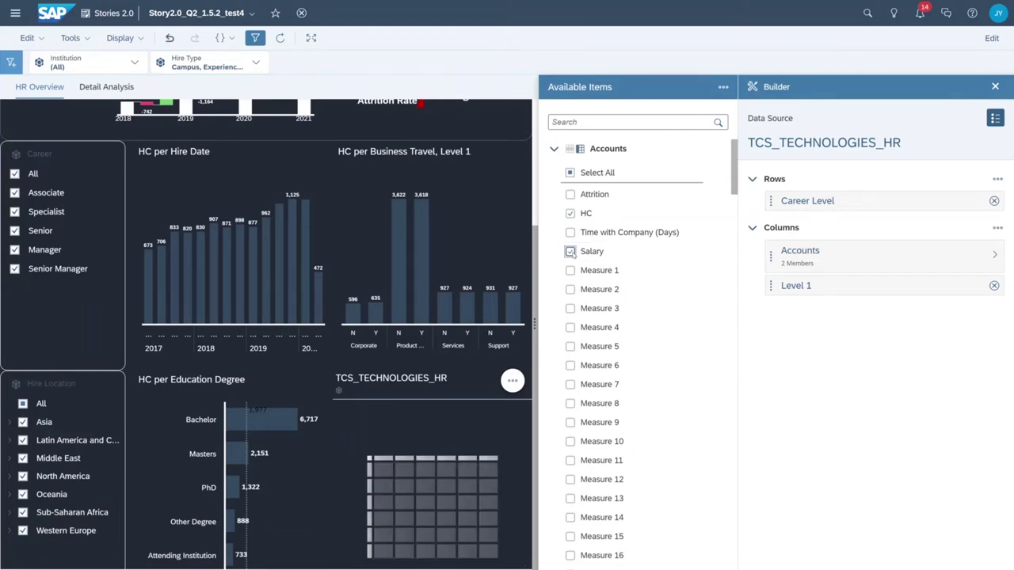
pyautogui.click(994, 87)
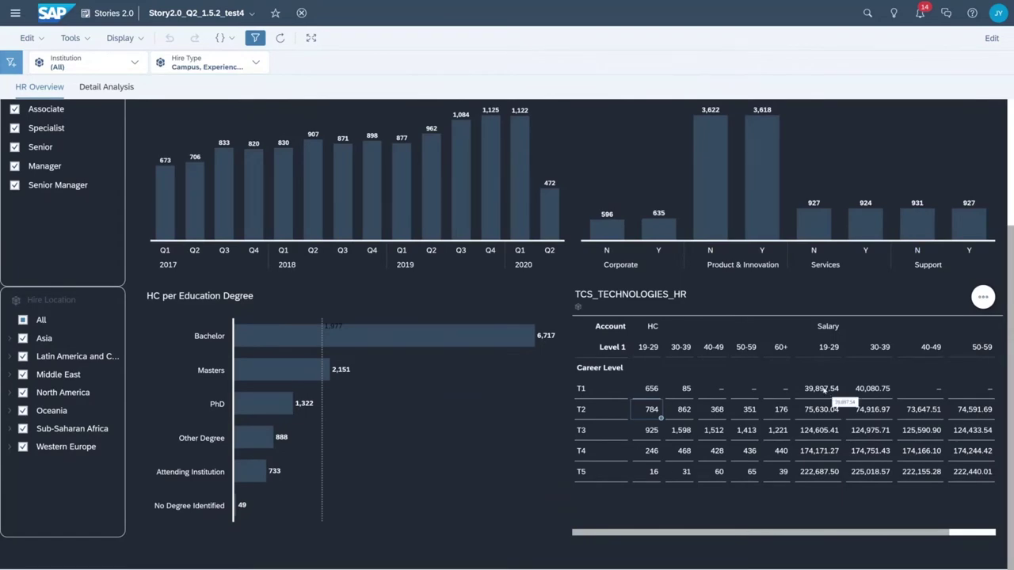
pyautogui.scroll(3, 823, 389)
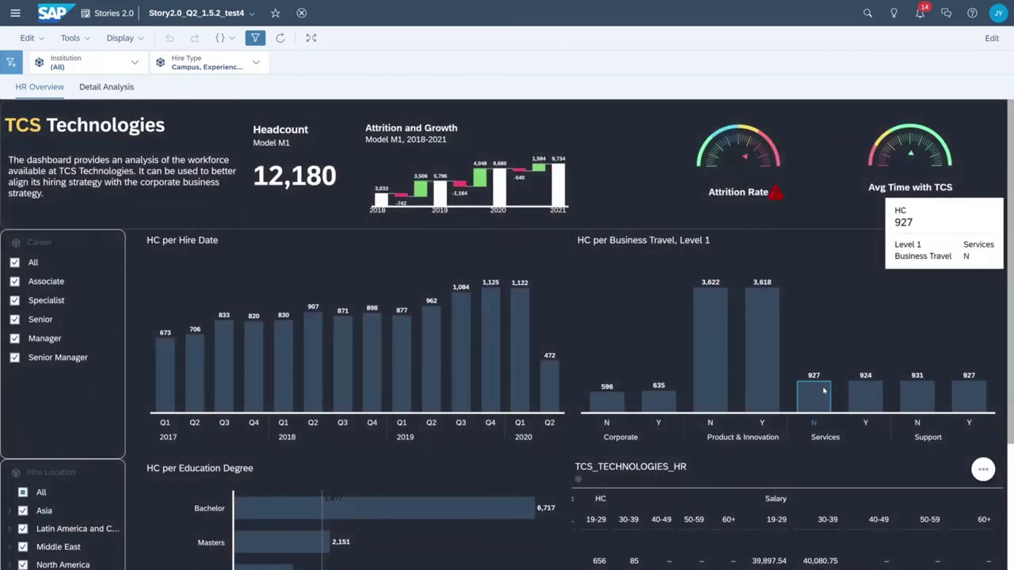